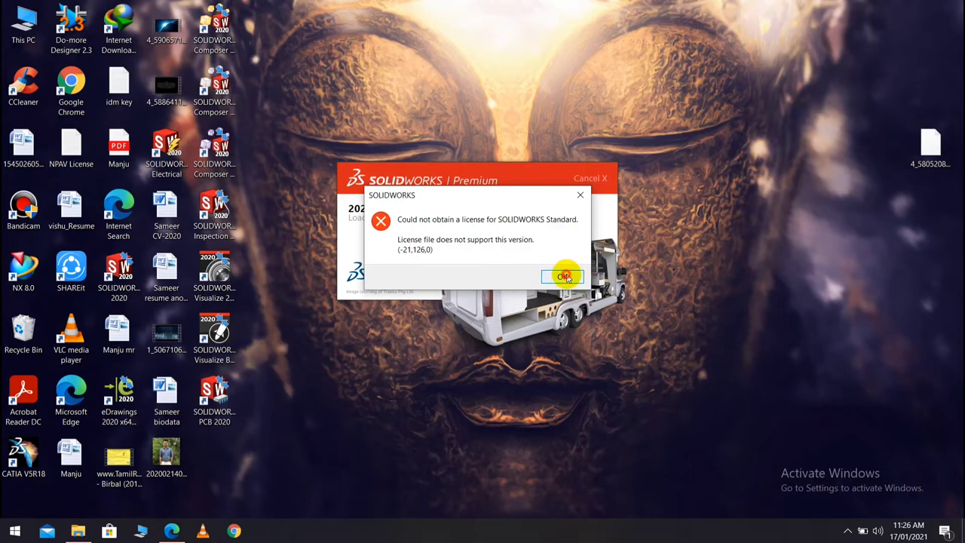
# Step: Dismiss the 'could not obtain a SOLIDWORKS Standard license (-21,126,0)' error
pyautogui.click(565, 276)
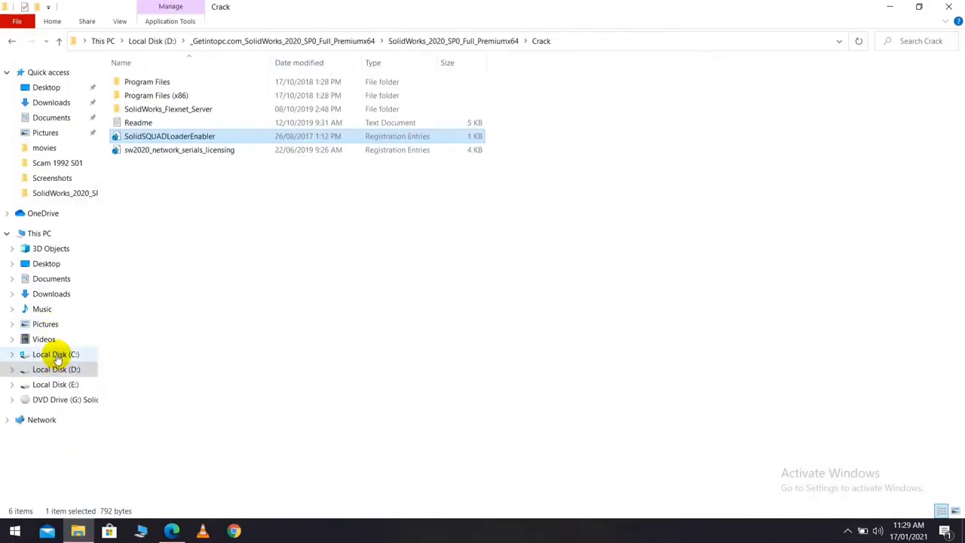
# Step: Browse Local Disk (C:) and open the SolidWorks_Flexnet_Server folder
pyautogui.click(57, 359)
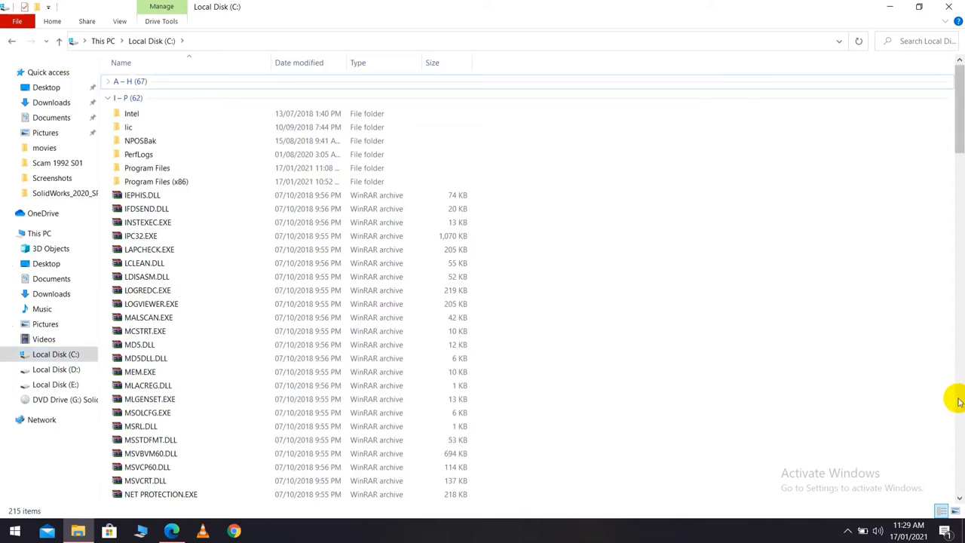
pyautogui.click(959, 399)
pyautogui.click(959, 401)
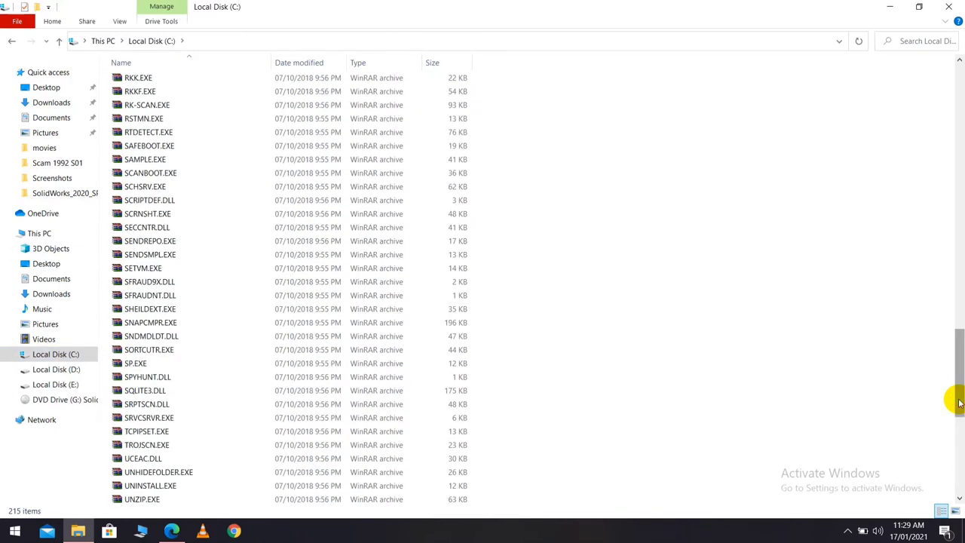
pyautogui.click(959, 285)
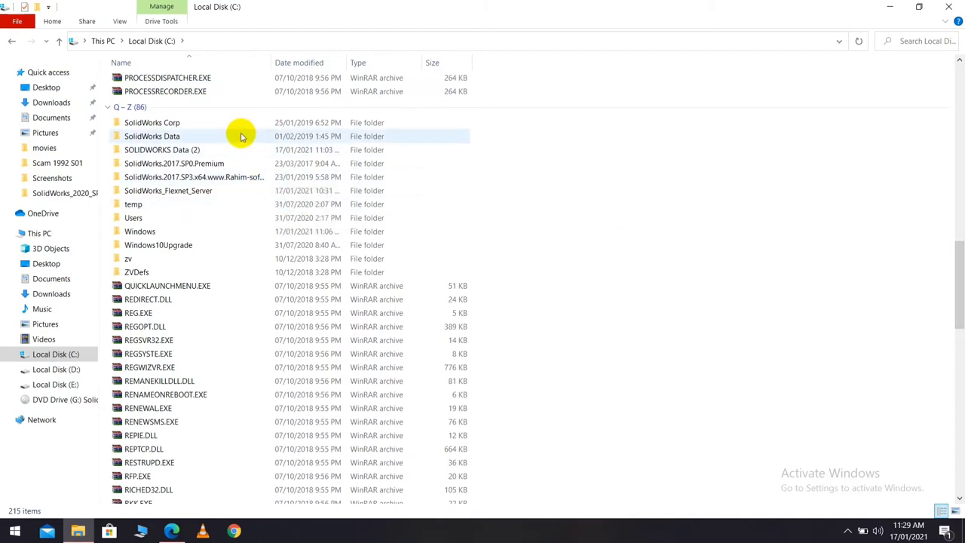
pyautogui.doubleClick(231, 191)
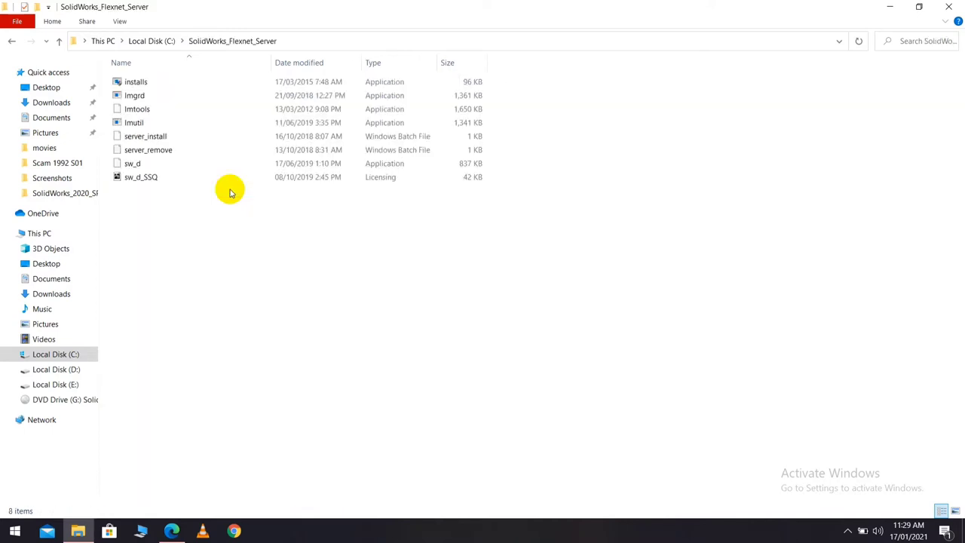
# Step: Select the server_install batch file in SolidWorks_Flexnet_Server
pyautogui.click(201, 139)
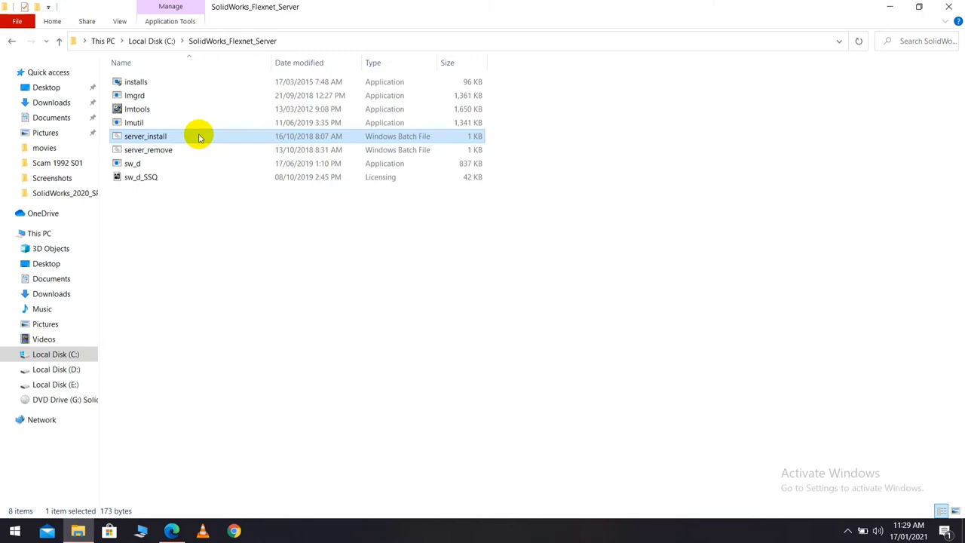
pyautogui.click(200, 138)
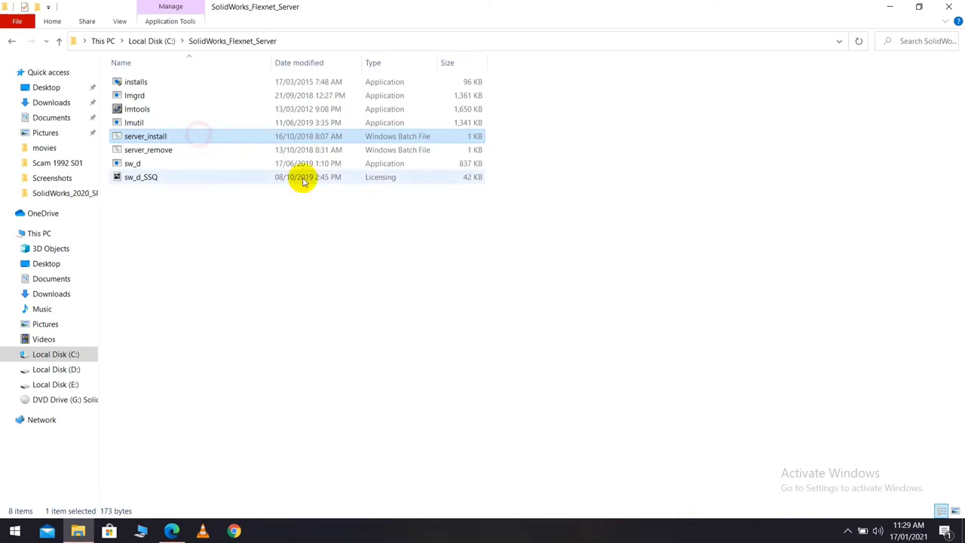
pyautogui.click(332, 140)
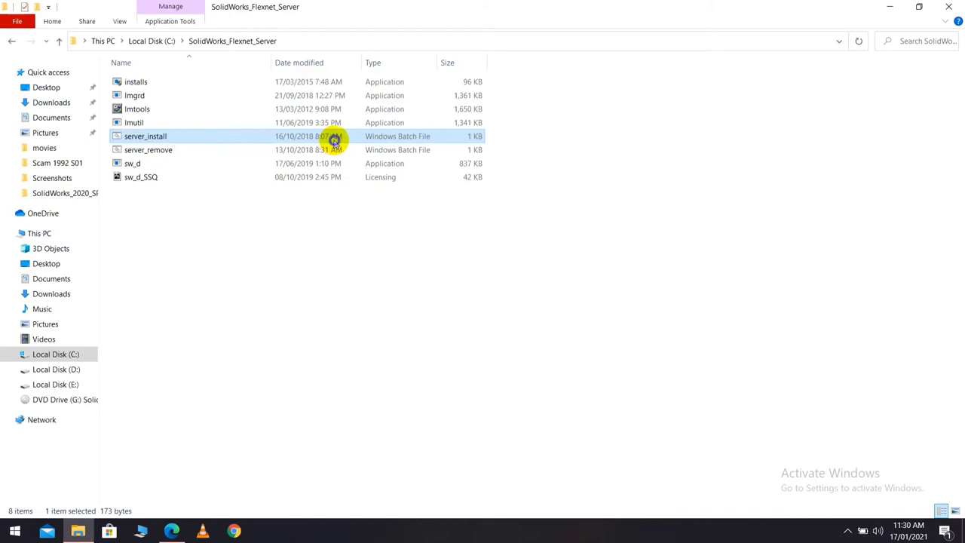
# Step: Run server_install as administrator and close the finished console
pyautogui.rightClick(332, 141)
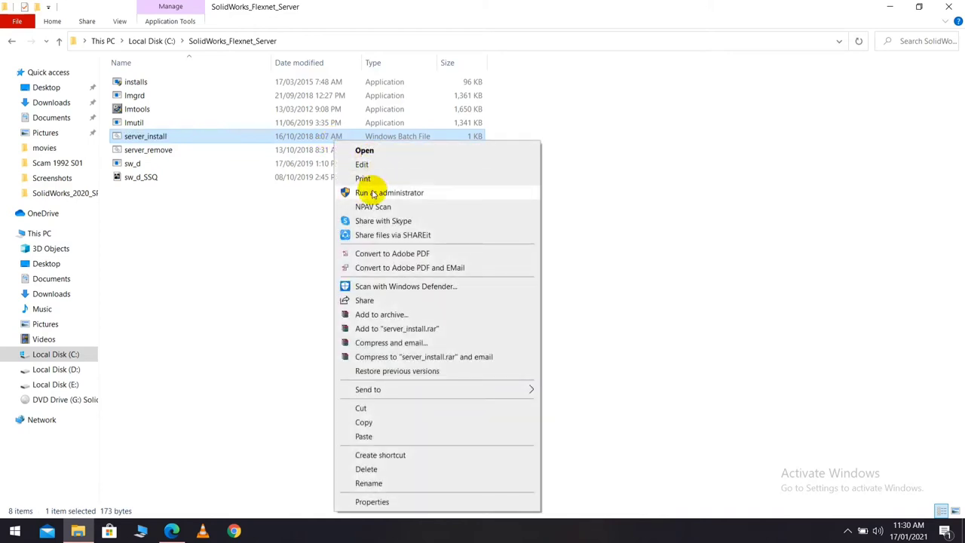
pyautogui.click(373, 193)
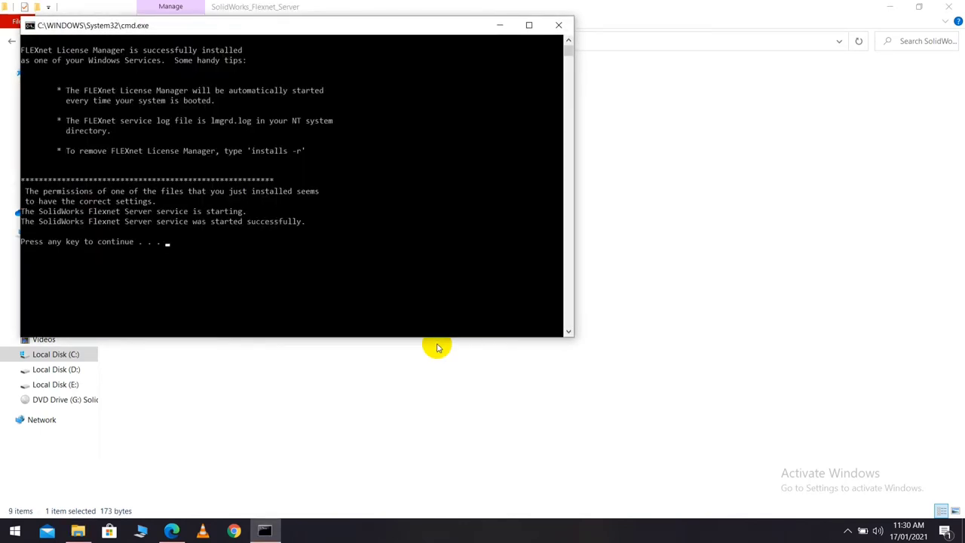
pyautogui.press('Return')
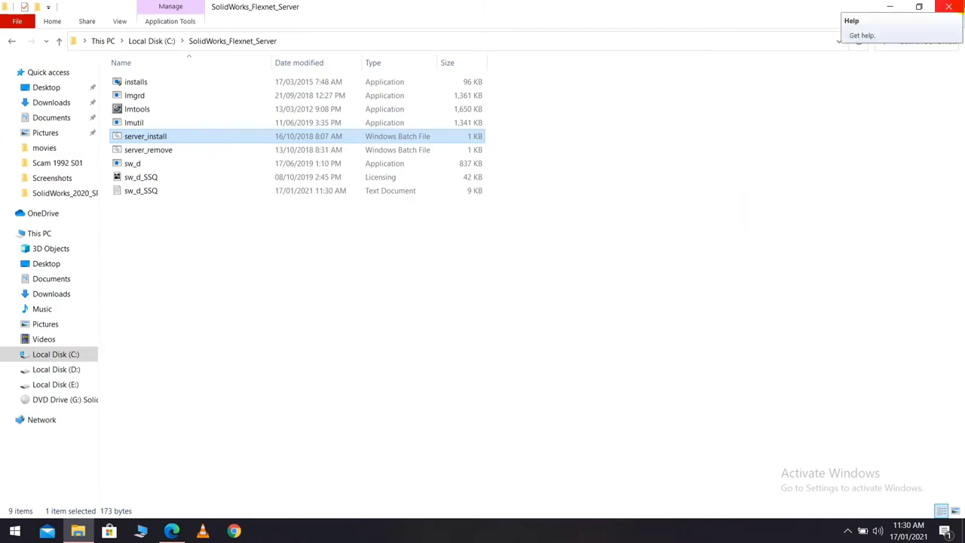
# Step: Close the SolidWorks_Flexnet_Server window and relaunch SOLIDWORKS 2020 from the desktop shortcut
pyautogui.click(951, 9)
pyautogui.doubleClick(111, 276)
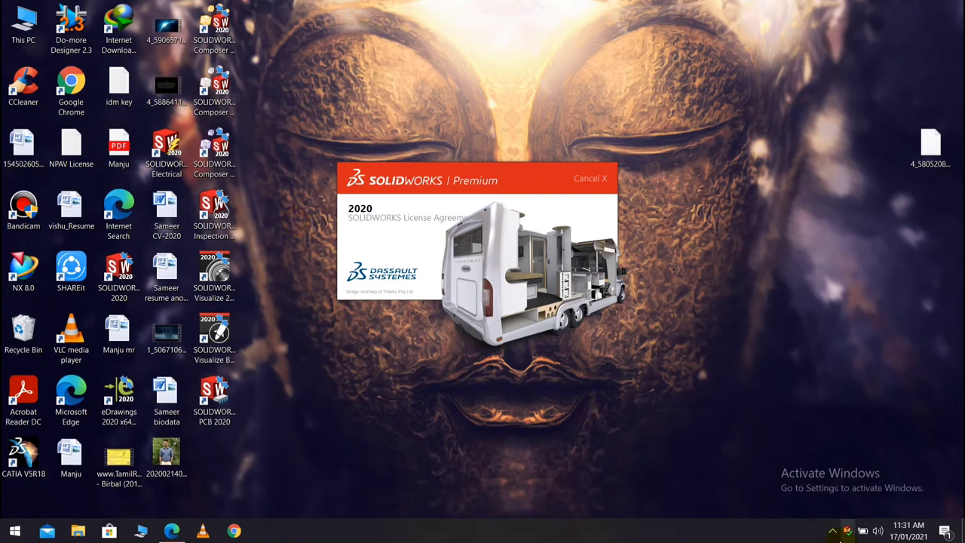
# Step: Accept the SOLIDWORKS License Agreement
pyautogui.click(846, 531)
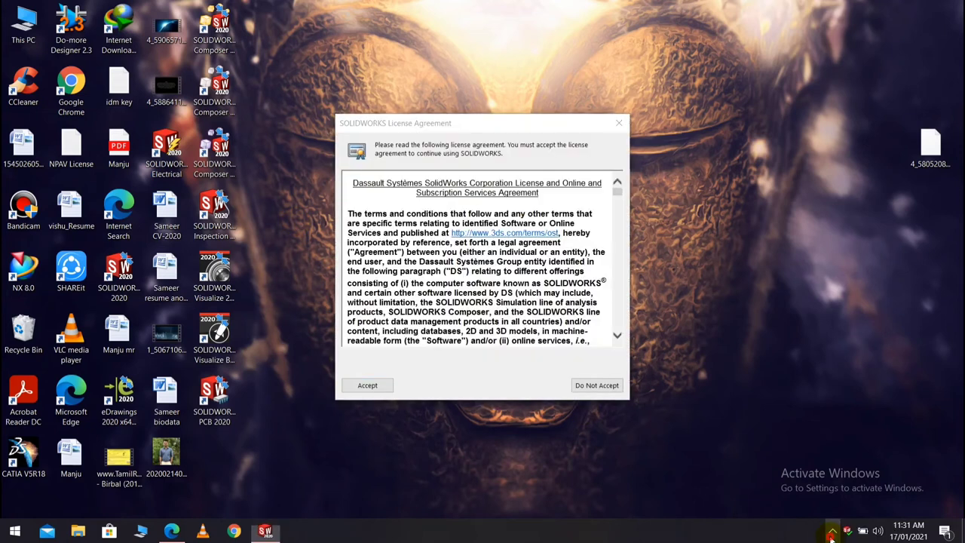
pyautogui.click(676, 428)
pyautogui.click(367, 386)
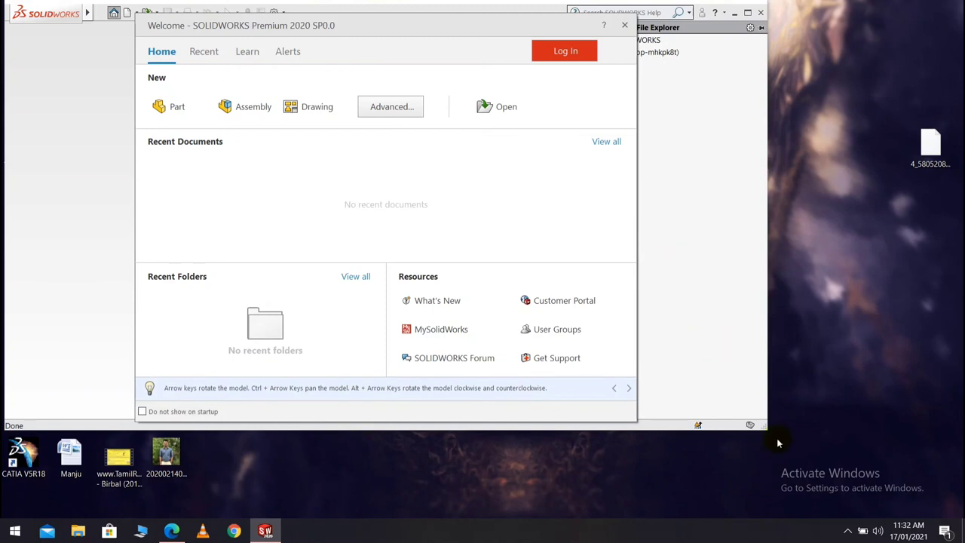
# Step: Wait for SOLIDWORKS Premium 2020 to reach its Welcome window
pyautogui.click(848, 531)
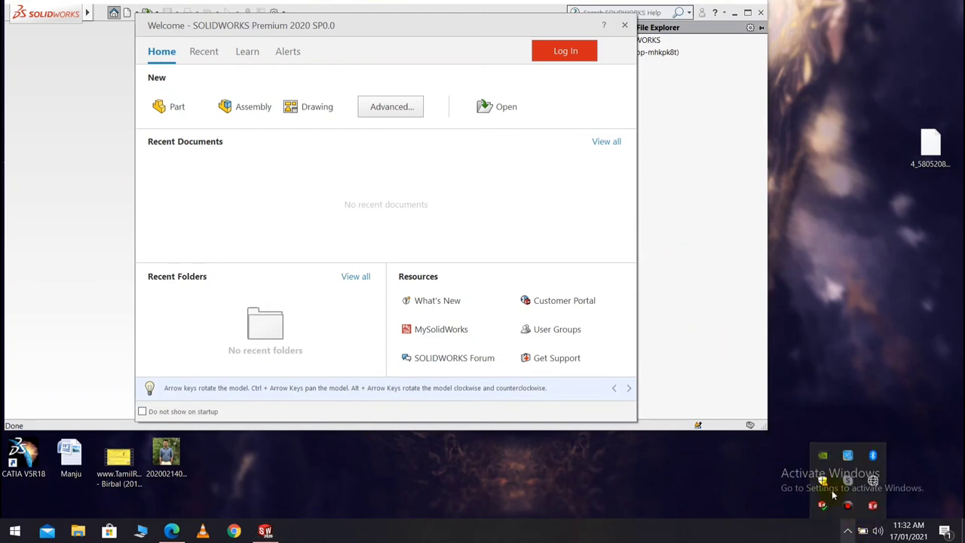